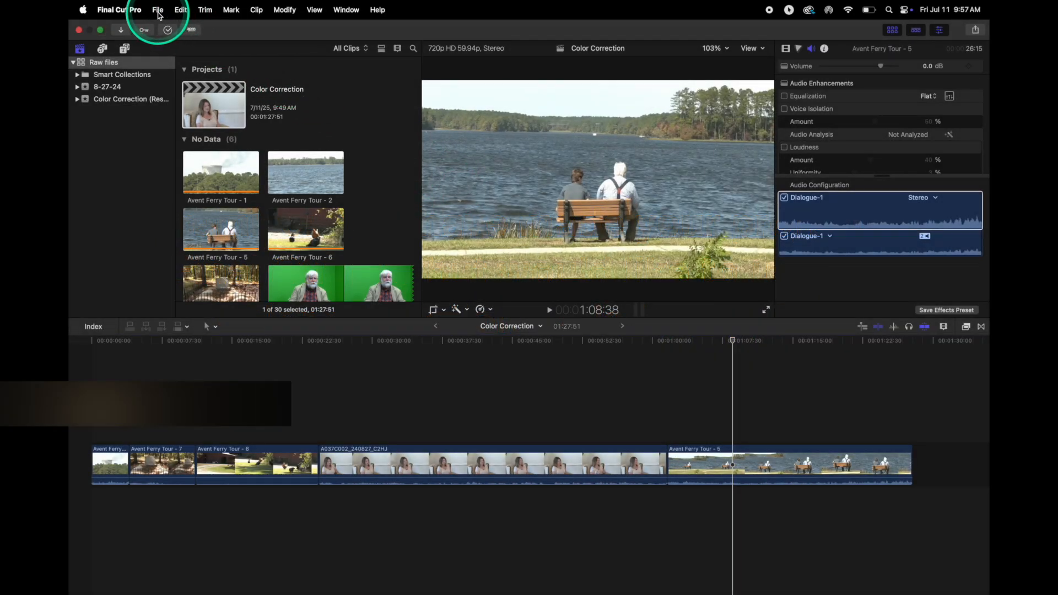
# Export the Color Correction project as an XML file named Color Correction into the Color Correction folder on the Desktop.
pyautogui.click(157, 10)
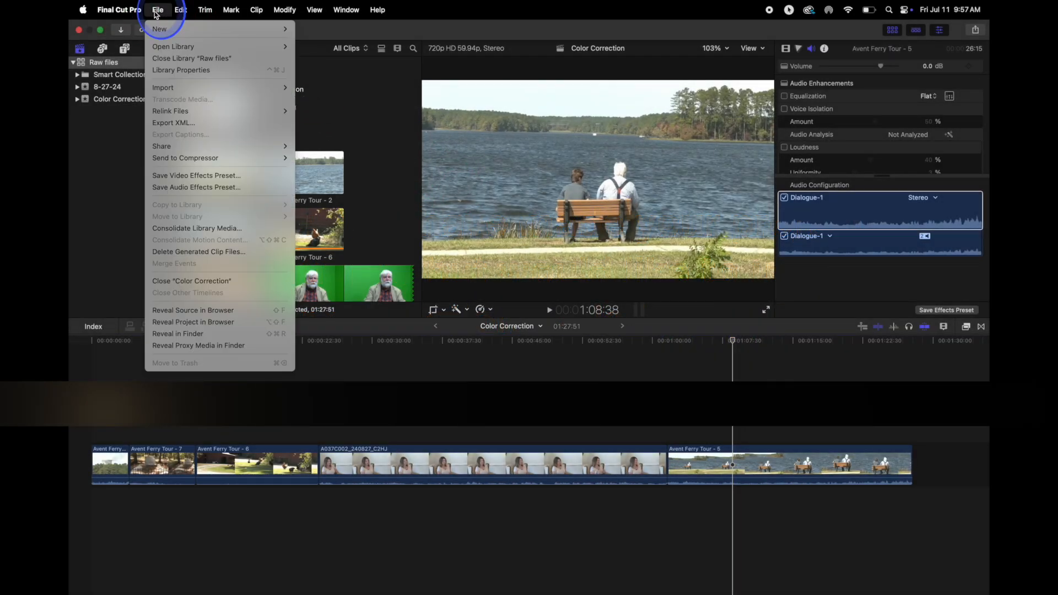
pyautogui.click(169, 124)
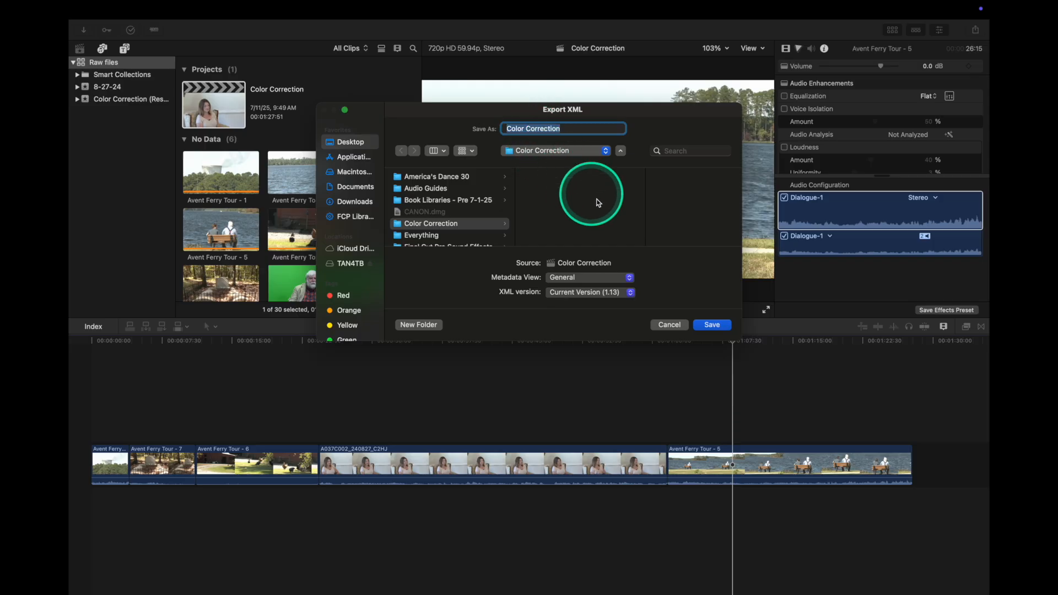
pyautogui.click(712, 325)
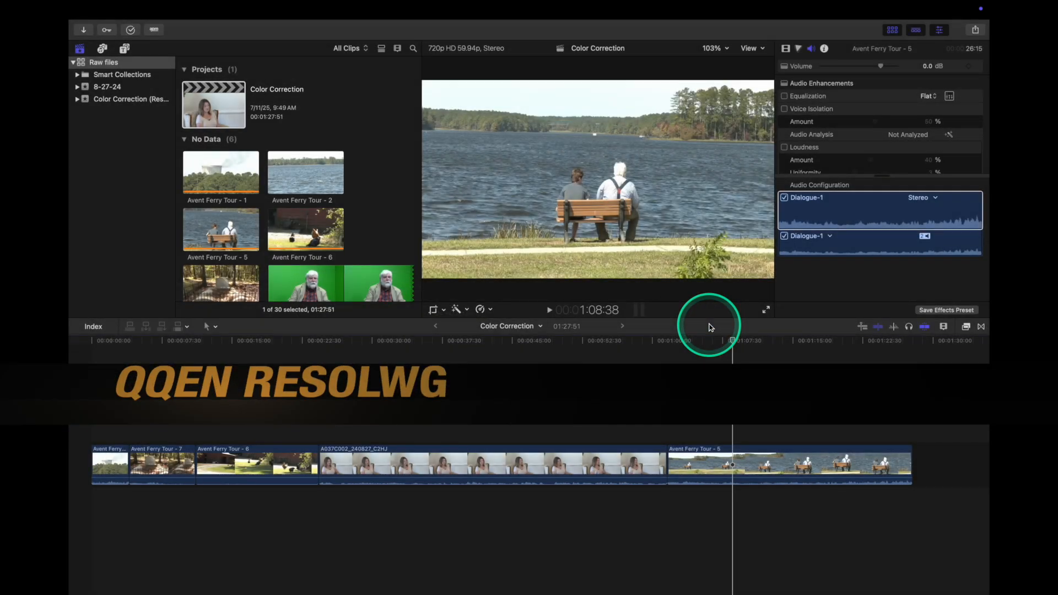
# Switch to DaVinci Resolve and import the timeline from Color Correction.fcpxmld with the default load settings.
pyautogui.press('super+Tab')
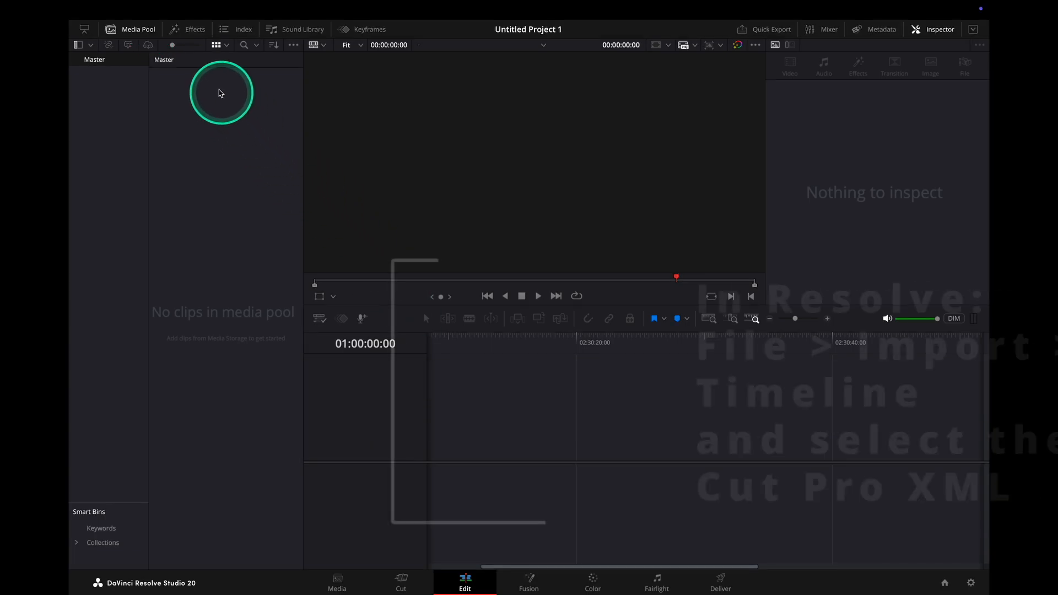
pyautogui.moveTo(147, 15)
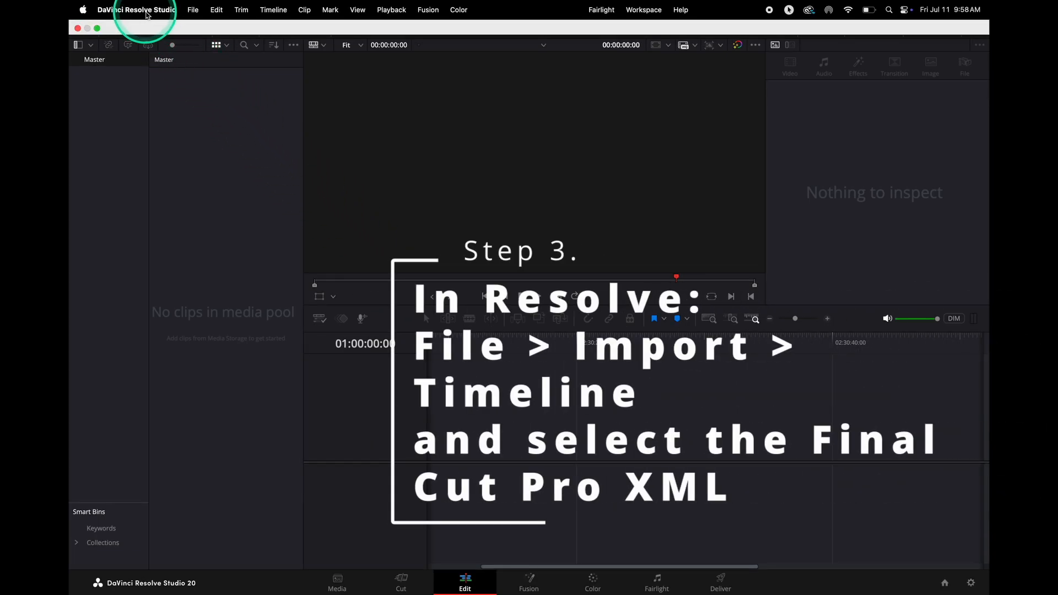
pyautogui.click(192, 10)
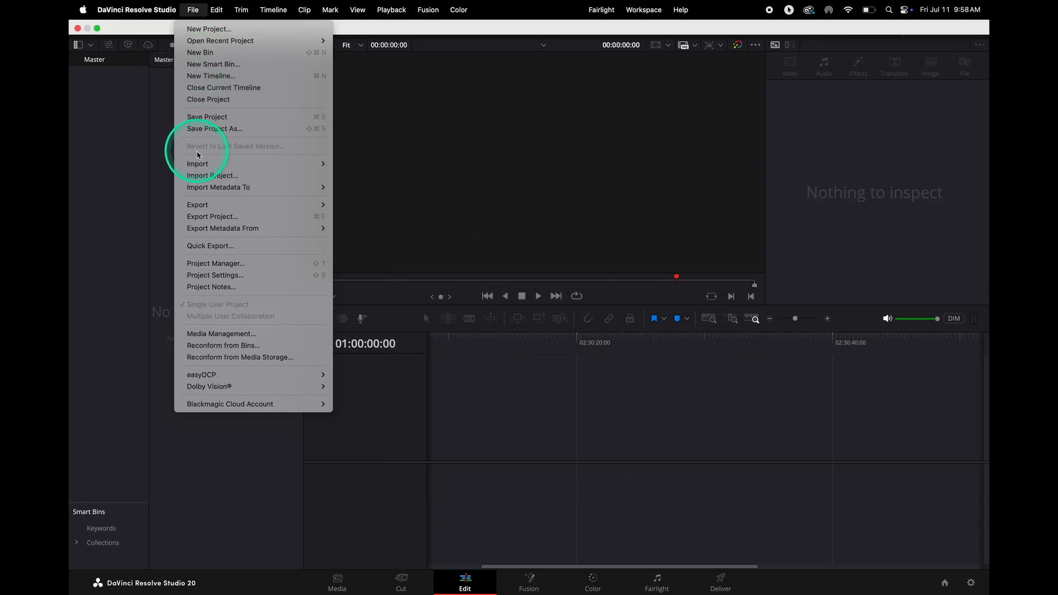
pyautogui.moveTo(196, 165)
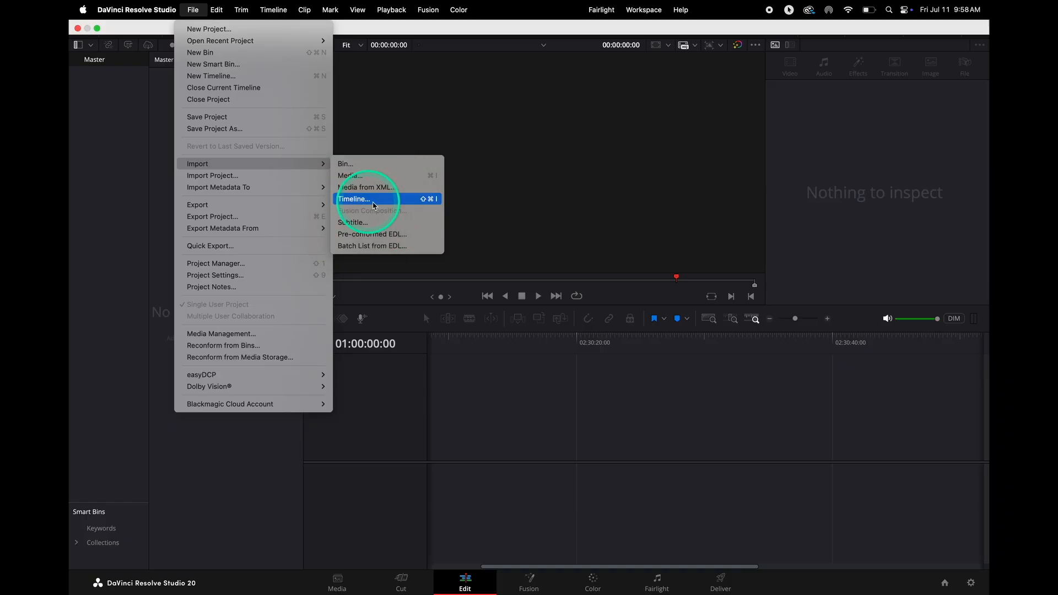
pyautogui.click(405, 199)
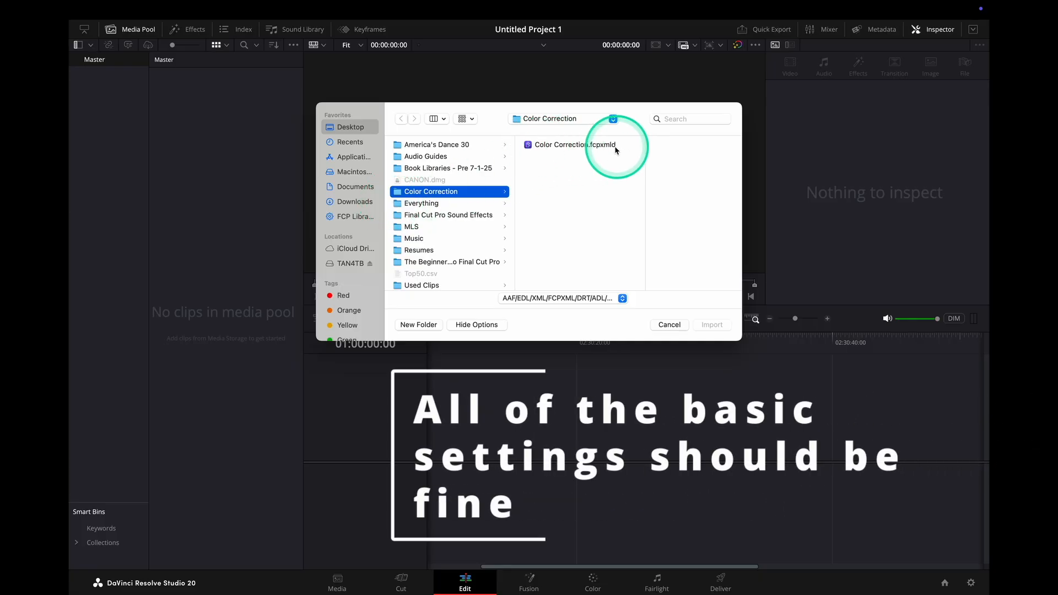
pyautogui.click(568, 147)
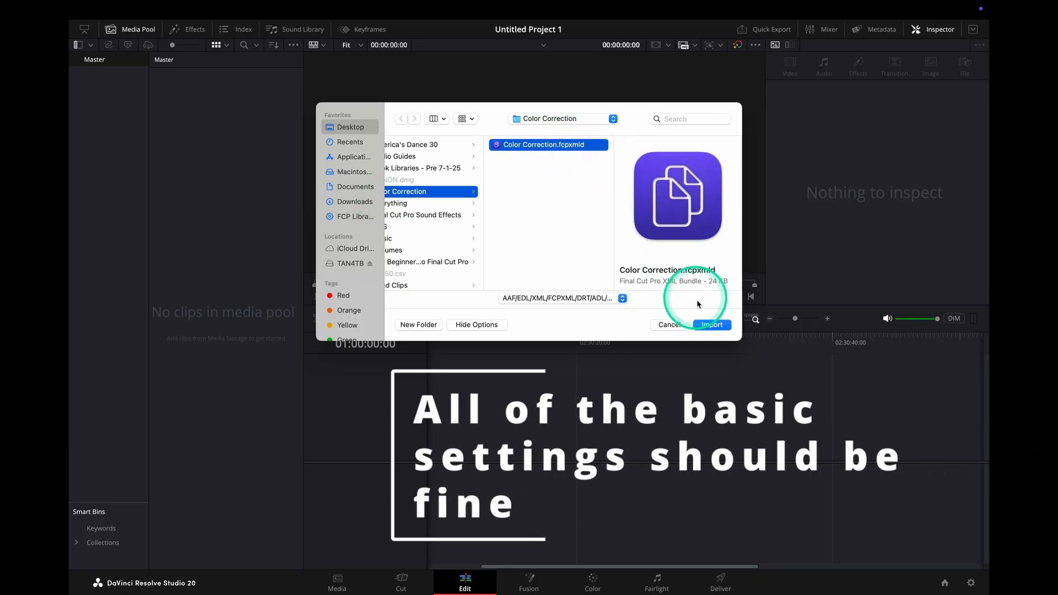
pyautogui.click(711, 326)
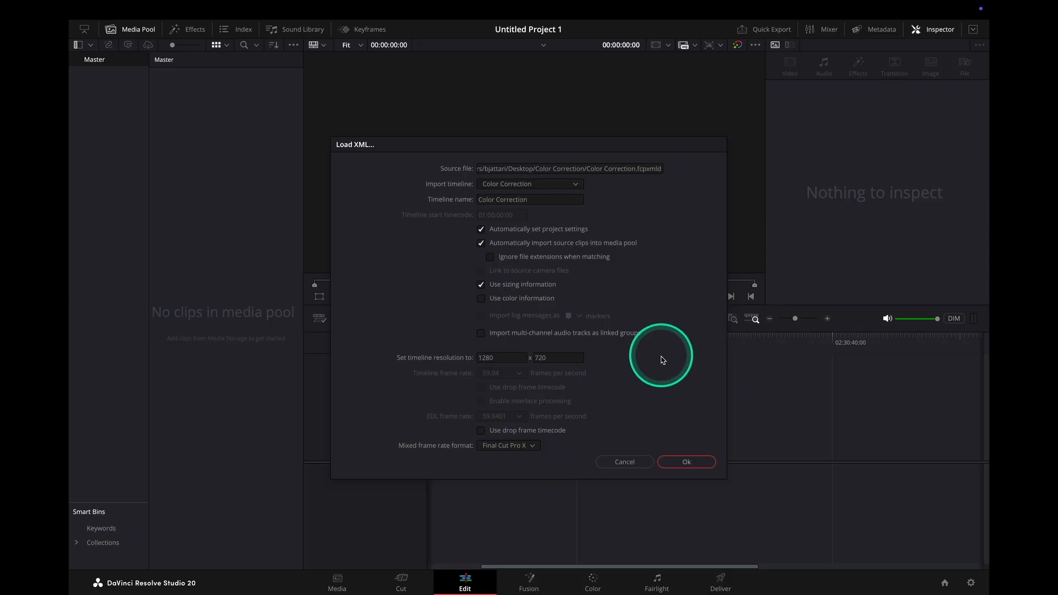
pyautogui.click(685, 462)
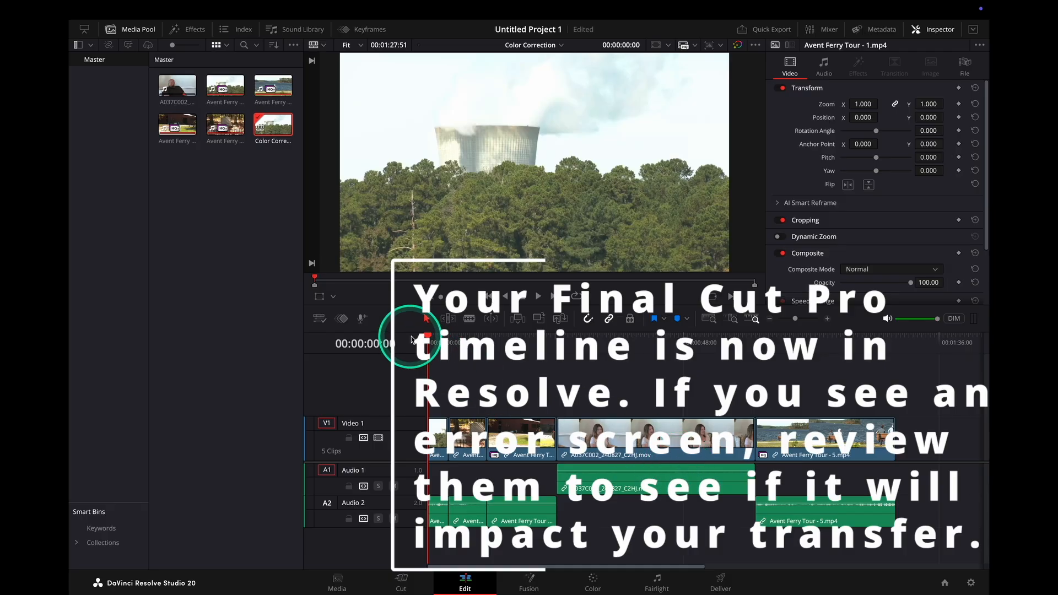
# Open the Color page and set the first clip's saturation to 0.
pyautogui.moveTo(435, 338); pyautogui.dragTo(431, 376)
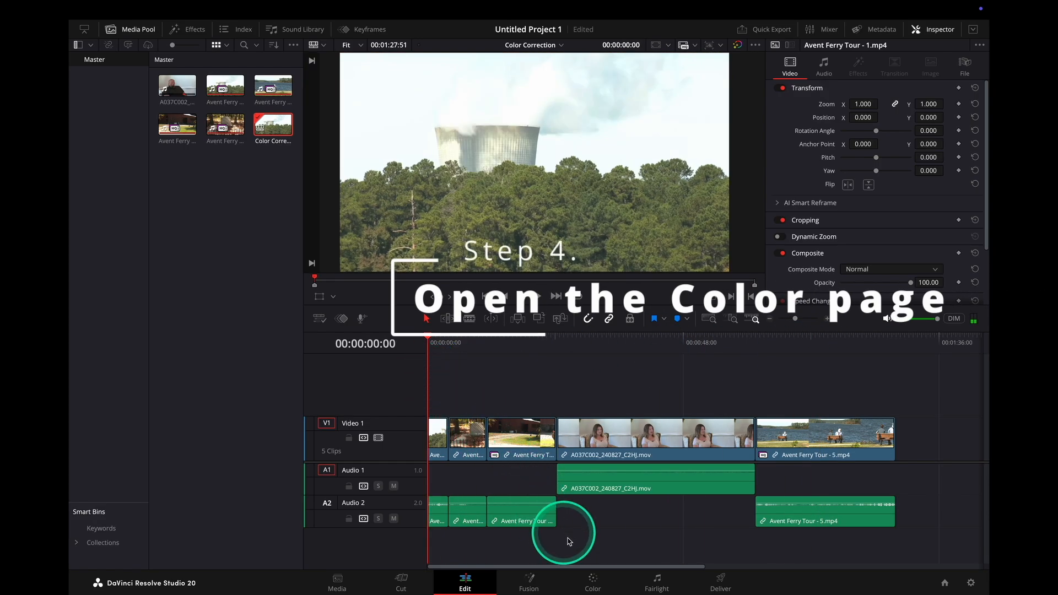
pyautogui.click(593, 579)
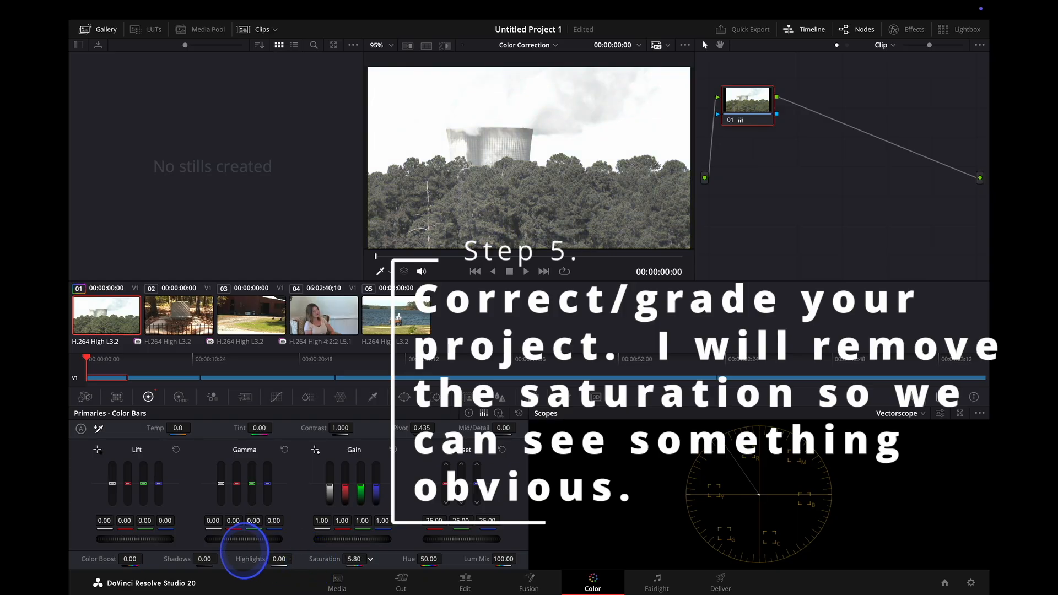
pyautogui.moveTo(245, 551); pyautogui.dragTo(166, 541)
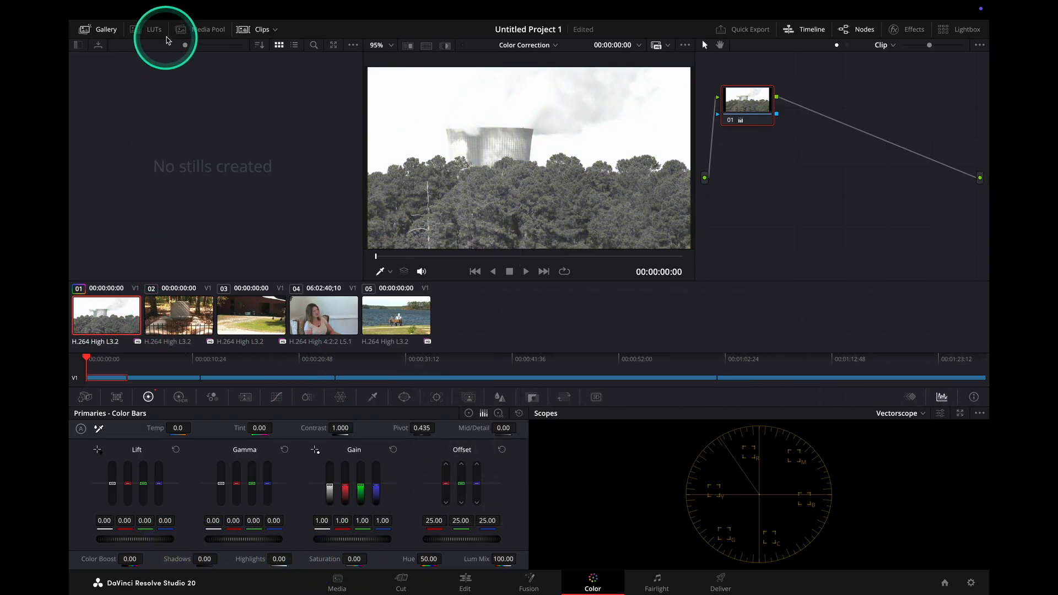
# Copy the first clip's grade, paste it onto clips 02 to 05, and scrub the timeline to check them.
pyautogui.moveTo(183, 17)
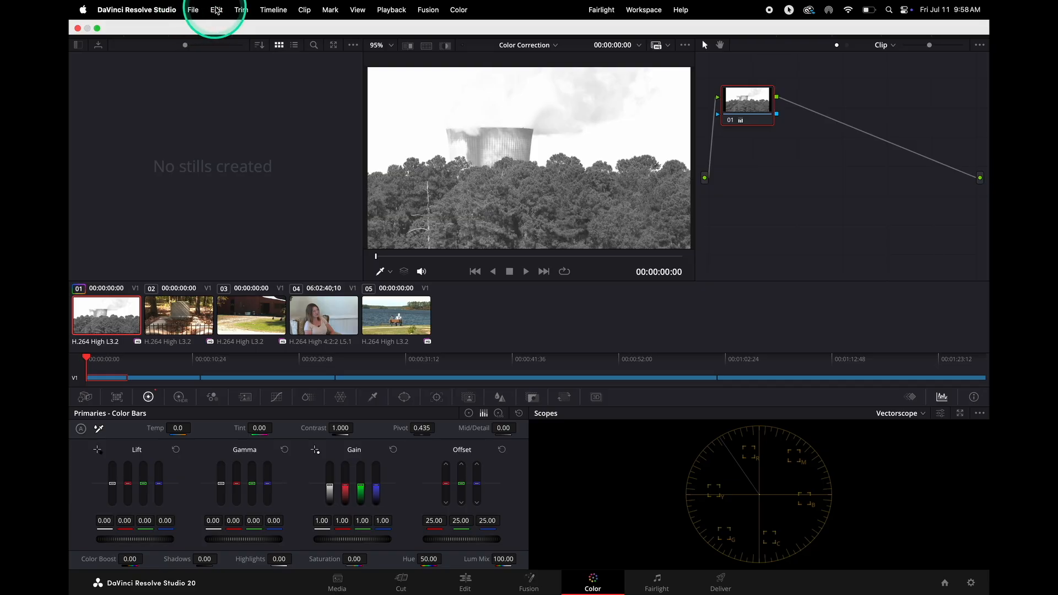
pyautogui.click(216, 10)
pyautogui.click(224, 118)
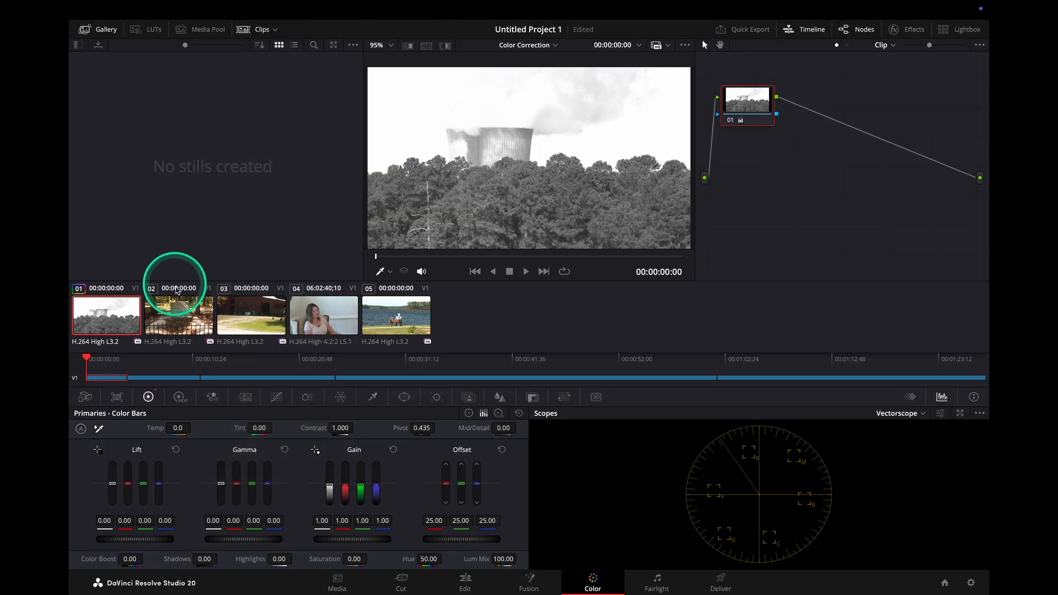
pyautogui.click(177, 309)
pyautogui.keyDown('shift'); pyautogui.click(404, 317); pyautogui.keyUp('shift')
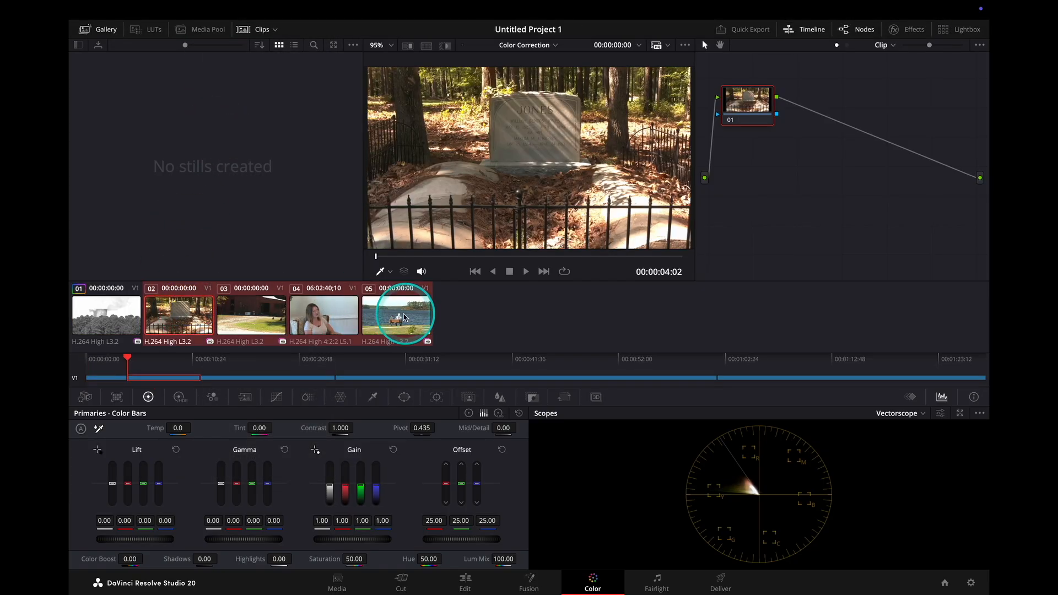
pyautogui.click(216, 10)
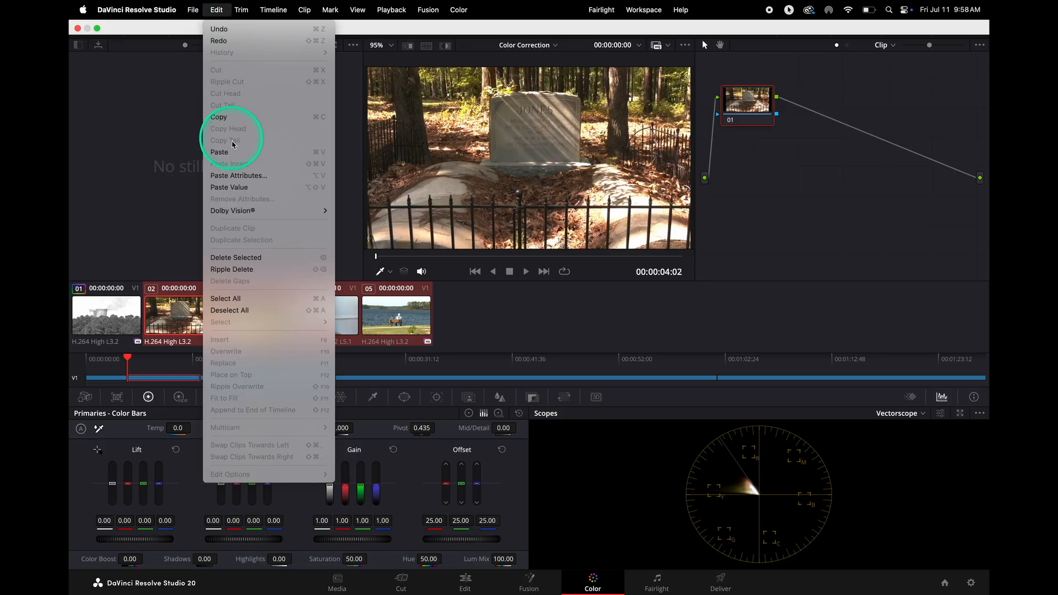
pyautogui.click(234, 151)
pyautogui.moveTo(133, 360); pyautogui.dragTo(849, 382)
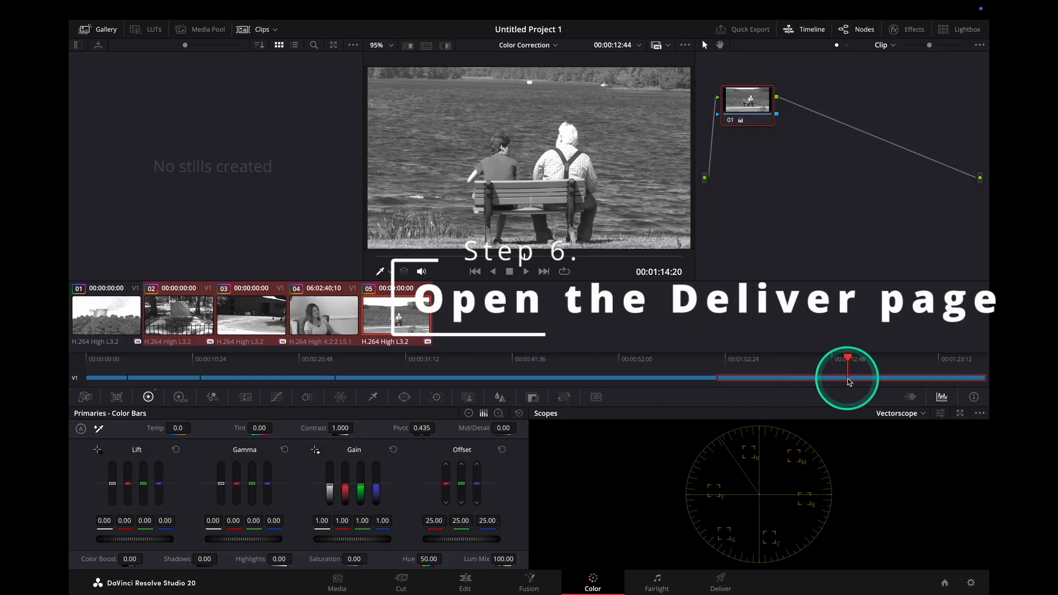
# On the Deliver page, choose the Final Cut Pro X render preset and set the type to Apple ProRes 4444.
pyautogui.click(721, 582)
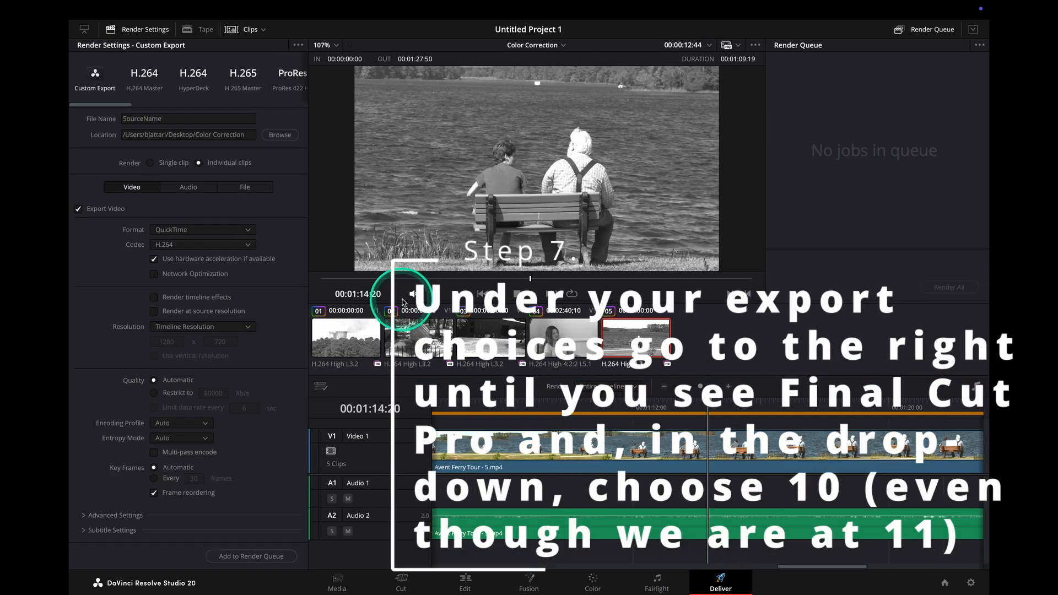
pyautogui.moveTo(101, 106); pyautogui.dragTo(239, 108)
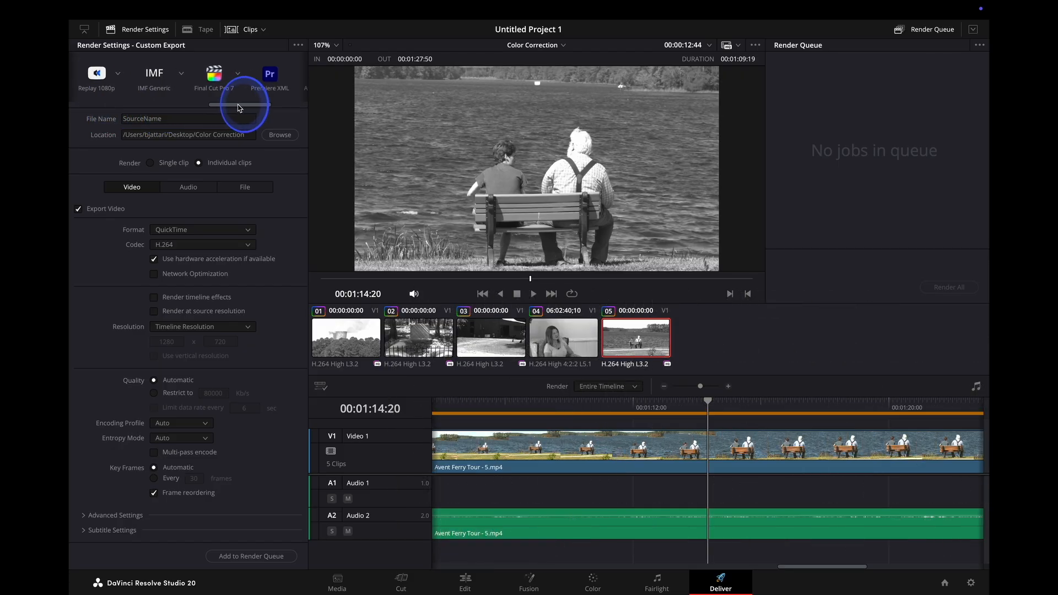
pyautogui.click(239, 75)
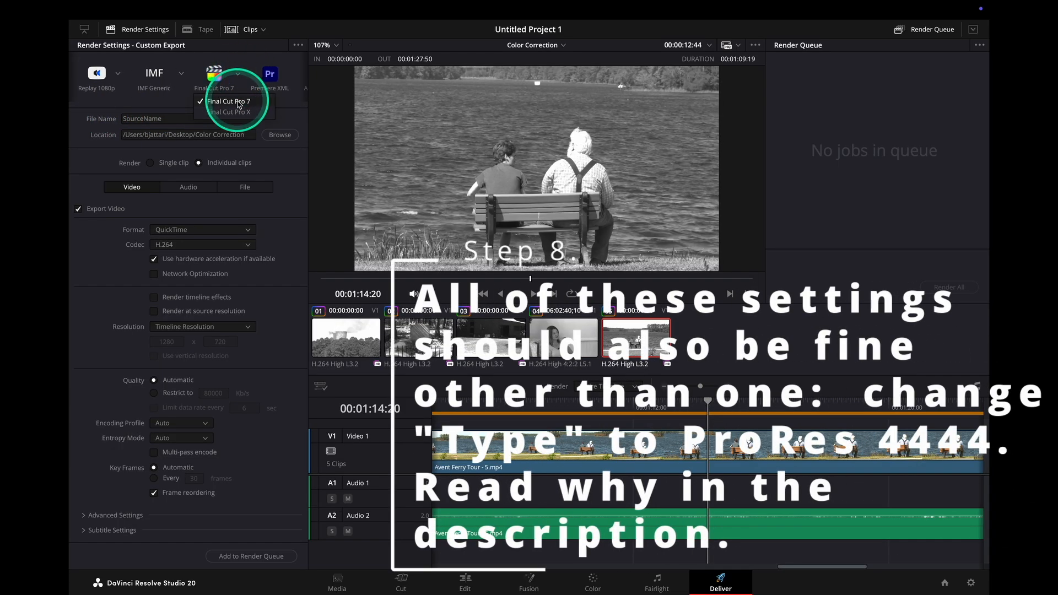
pyautogui.click(237, 114)
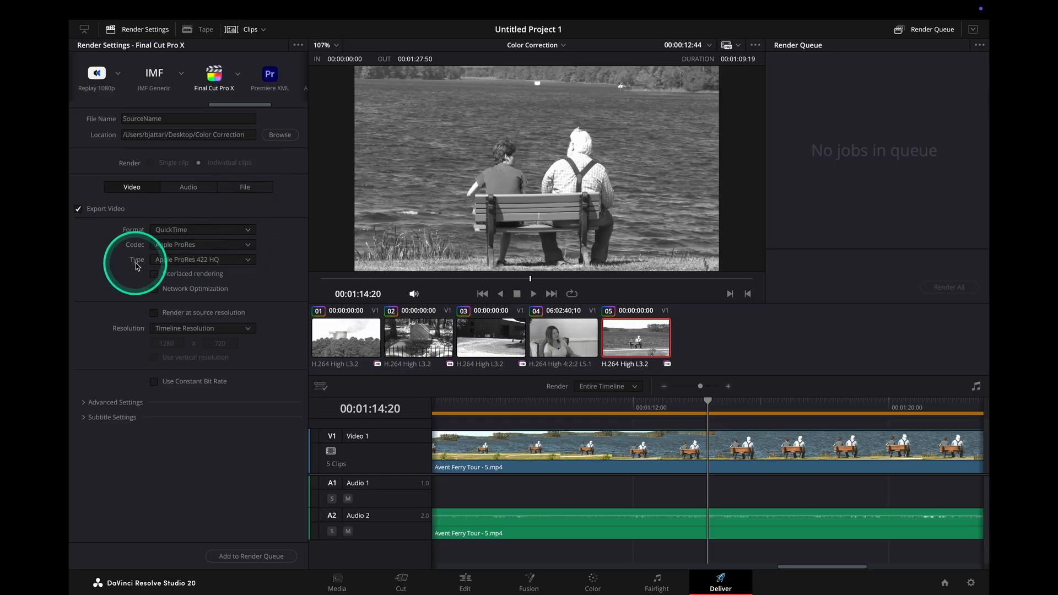
pyautogui.click(247, 260)
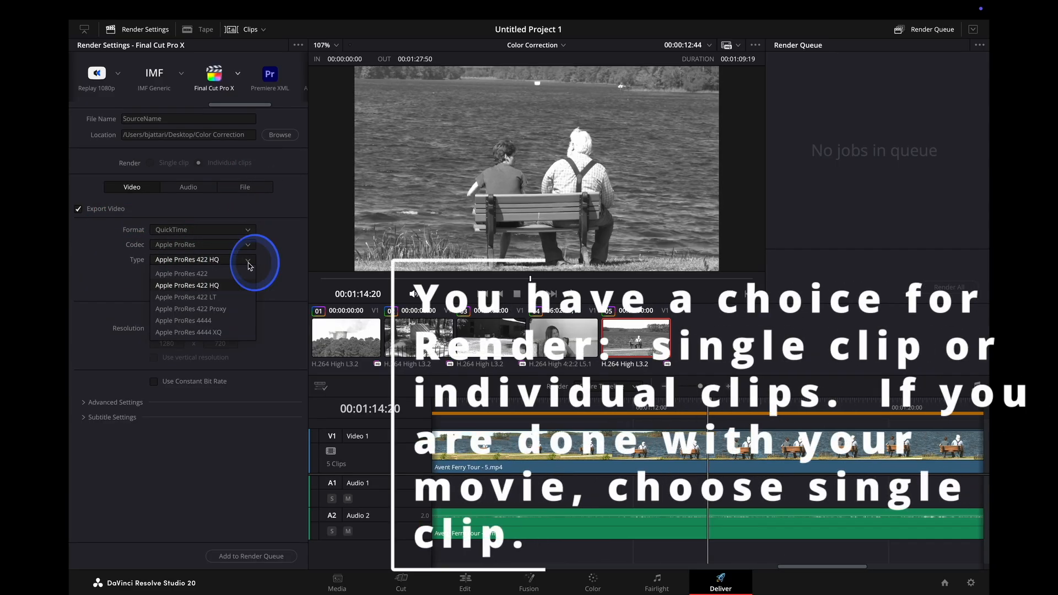
pyautogui.click(184, 329)
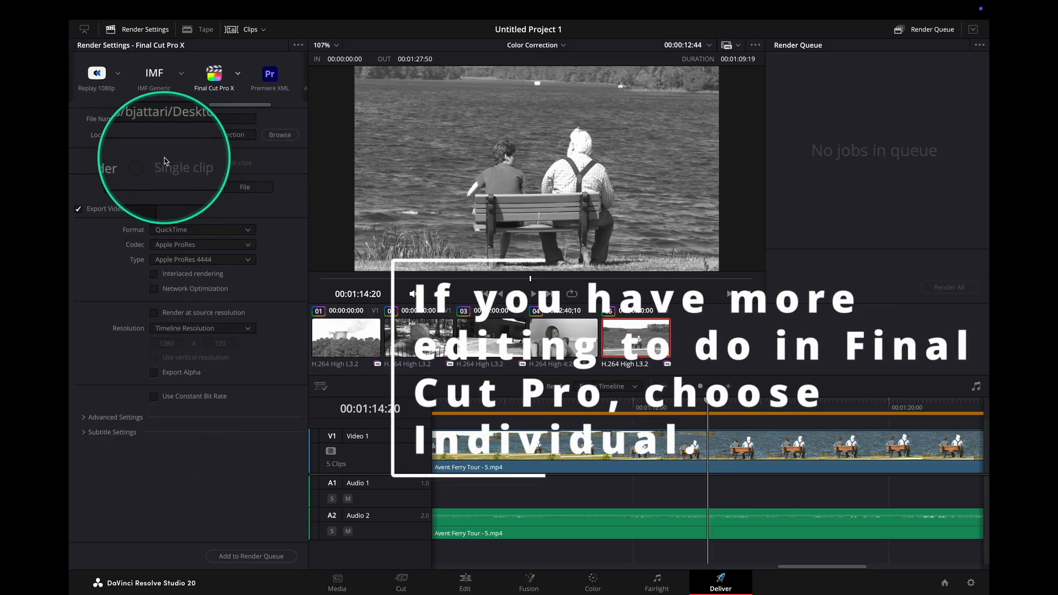
# Add the timeline to the render queue as individual clips and render all jobs.
pyautogui.click(234, 162)
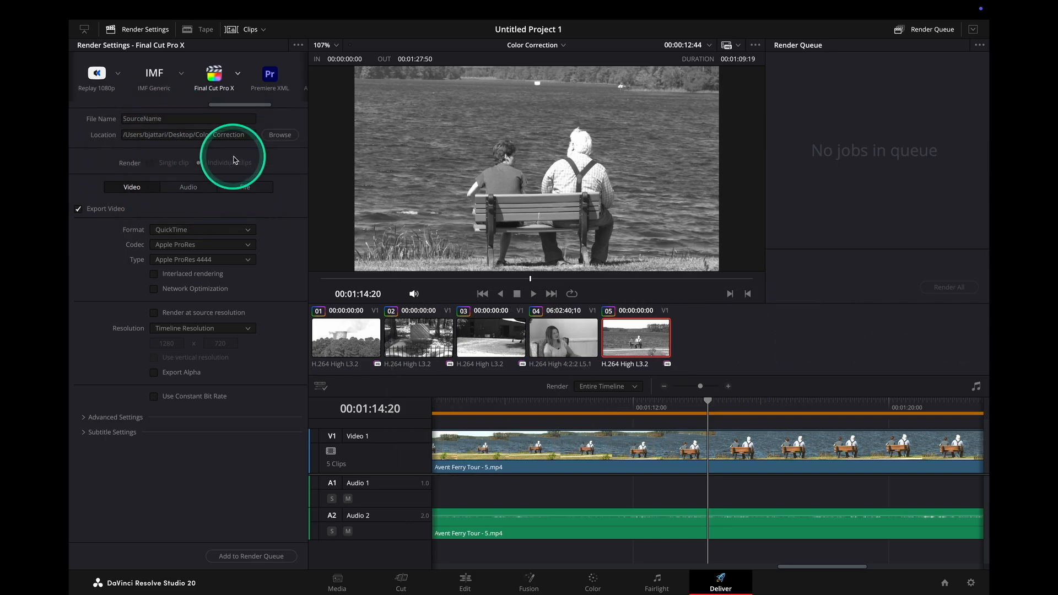
pyautogui.click(245, 557)
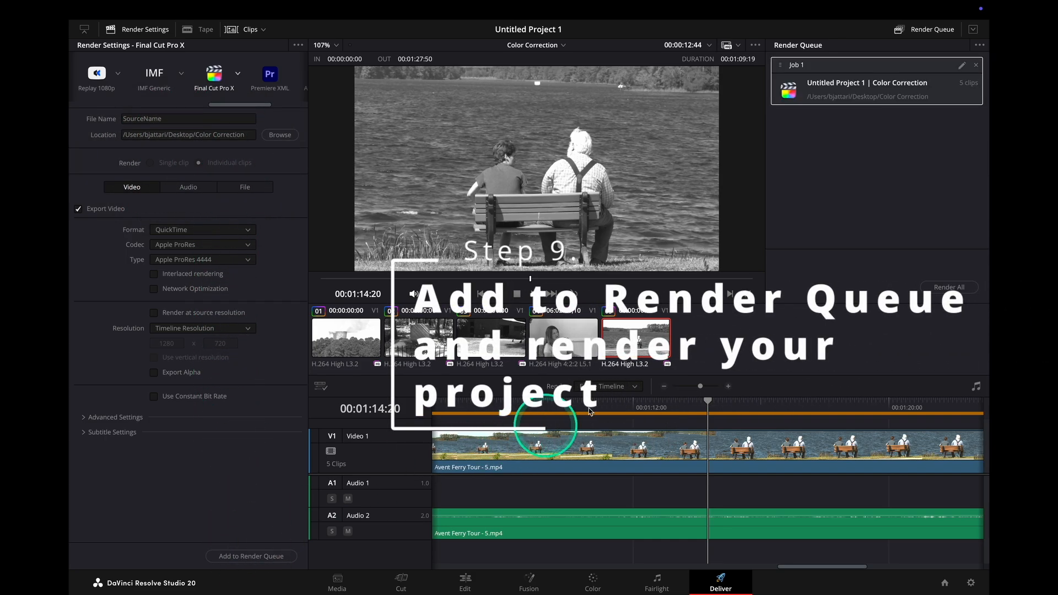
pyautogui.click(942, 290)
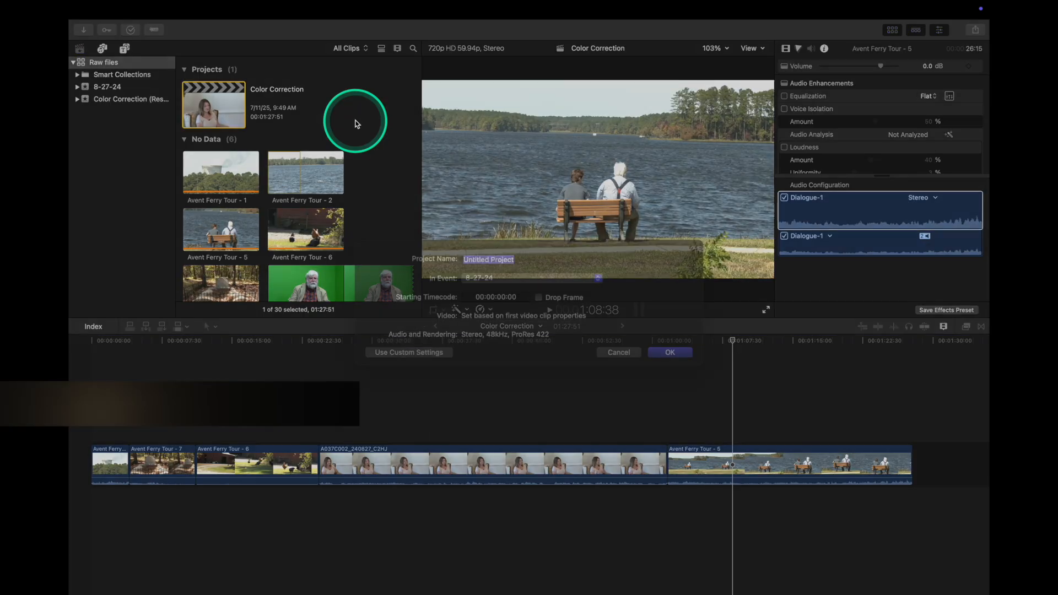
# Back in Final Cut Pro, create a project named Color Correction - From Resolve in the 8-27-24 event.
pyautogui.press('super+n')
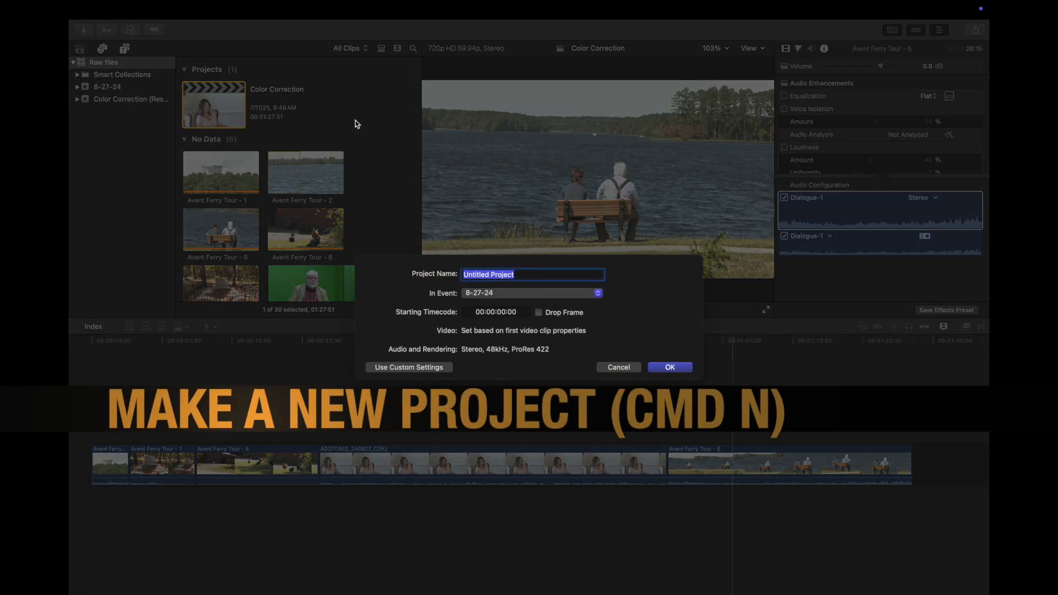
pyautogui.write('Color Correction - From Resolve')
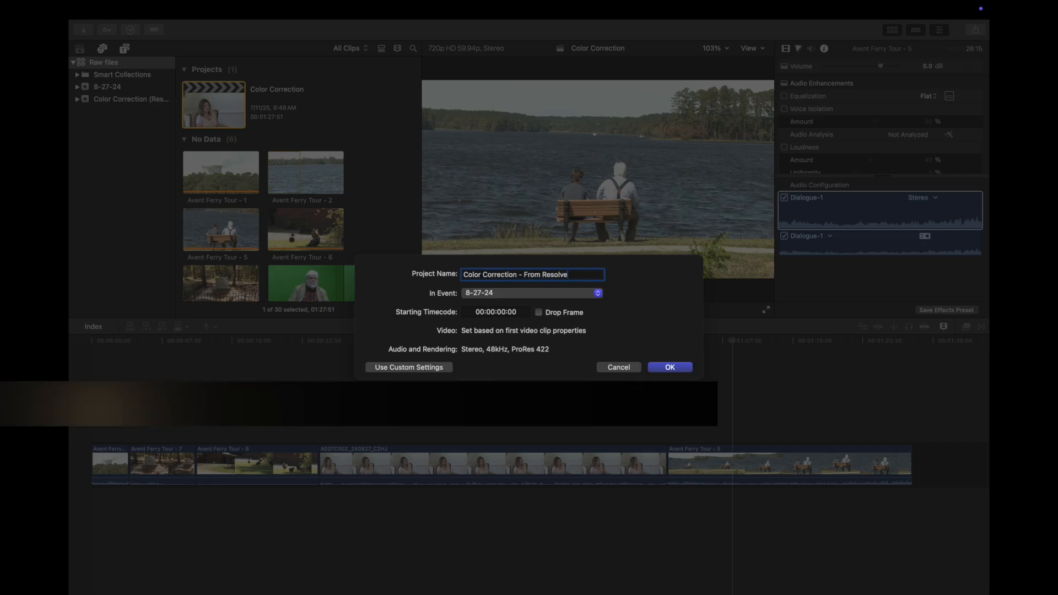
pyautogui.press('Return')
# Import the XML file rendered by Resolve from the Color Correction folder and dismiss the import warnings.
pyautogui.moveTo(149, 11)
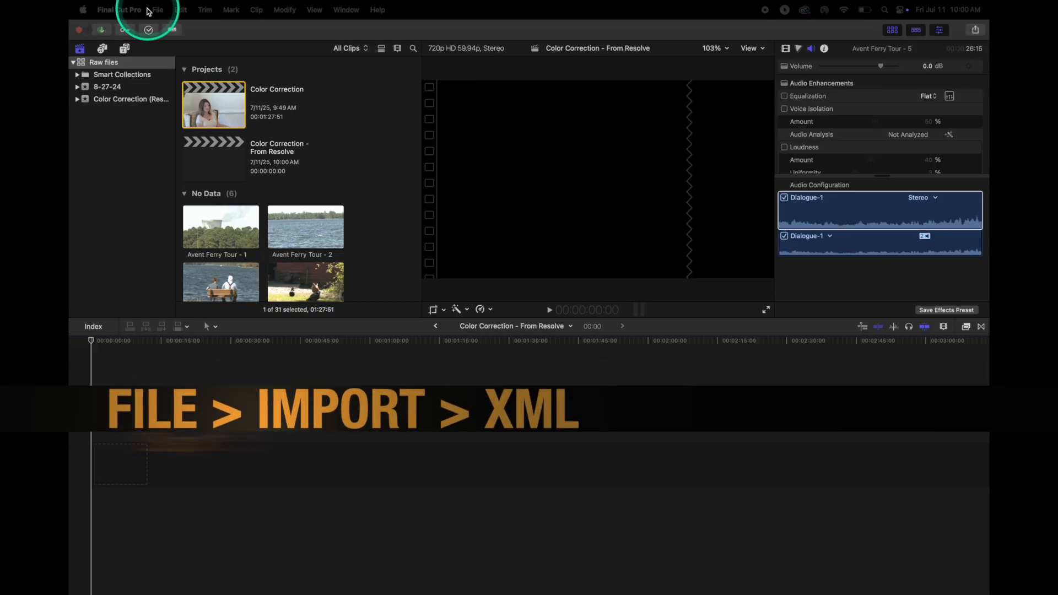
pyautogui.click(158, 10)
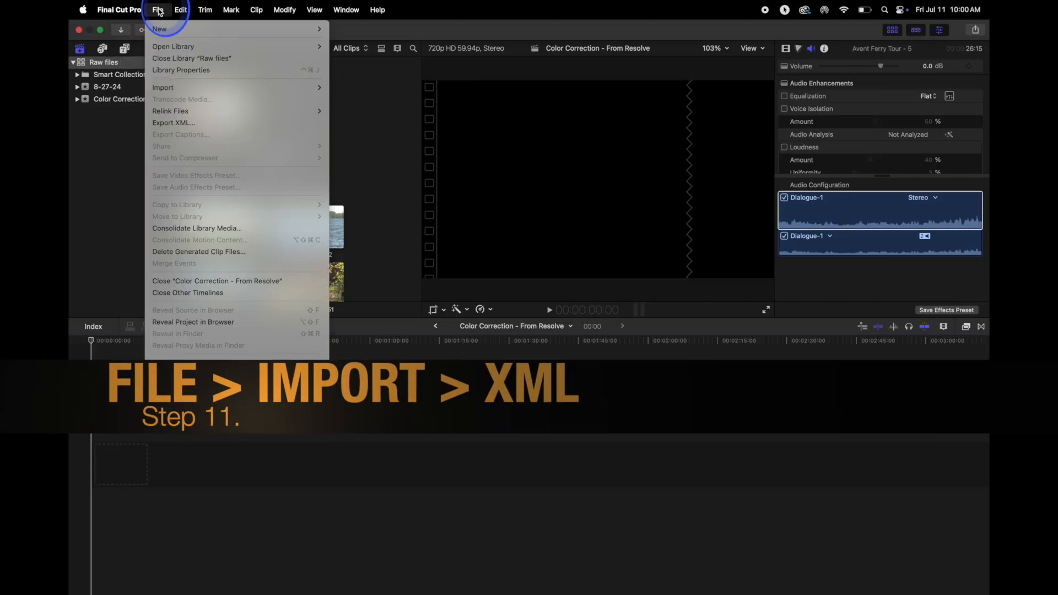
pyautogui.moveTo(170, 91)
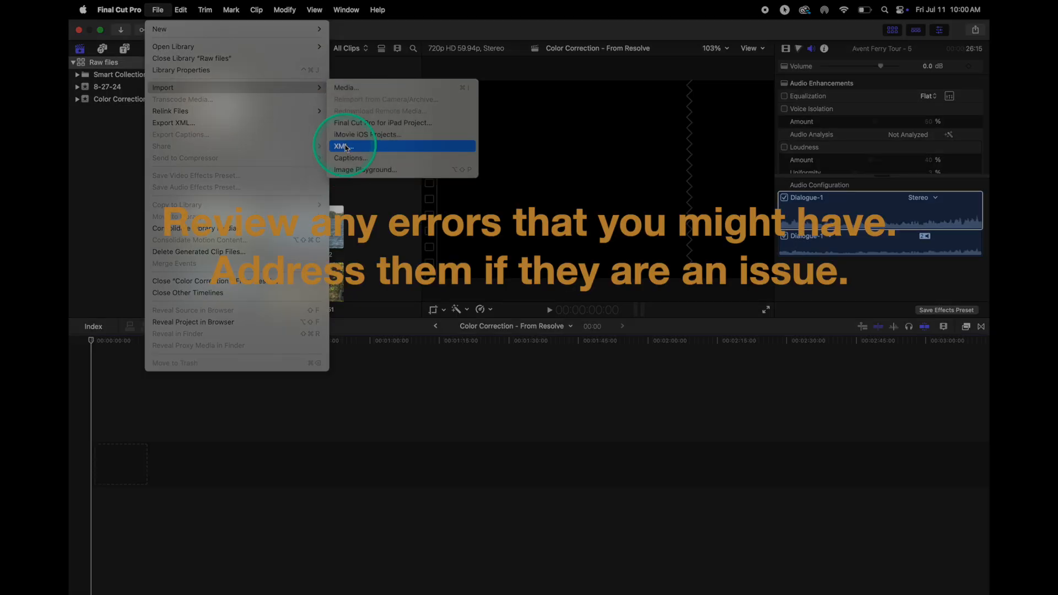
pyautogui.click(347, 148)
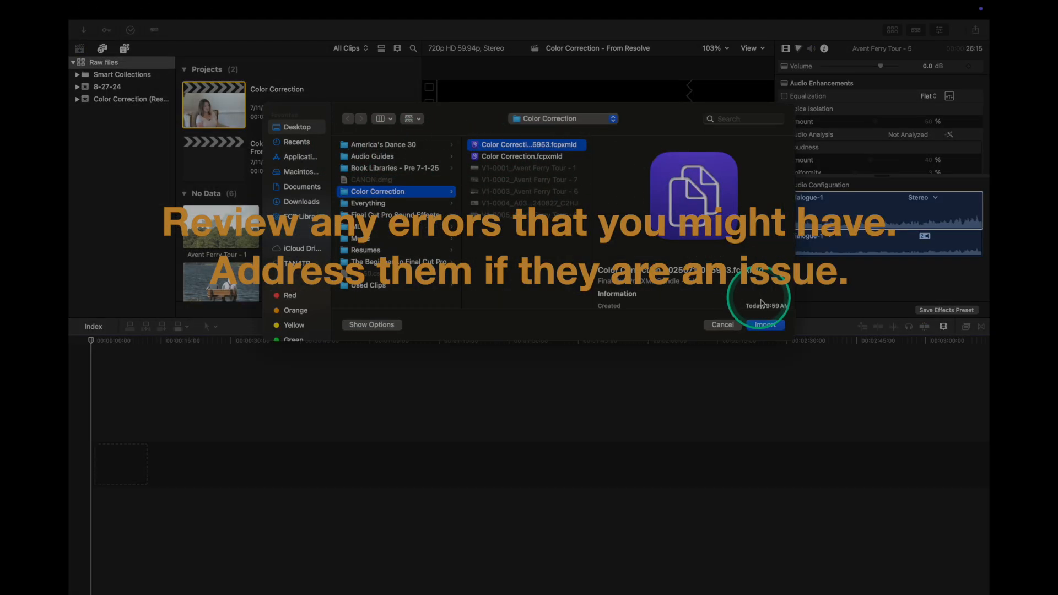
pyautogui.click(769, 327)
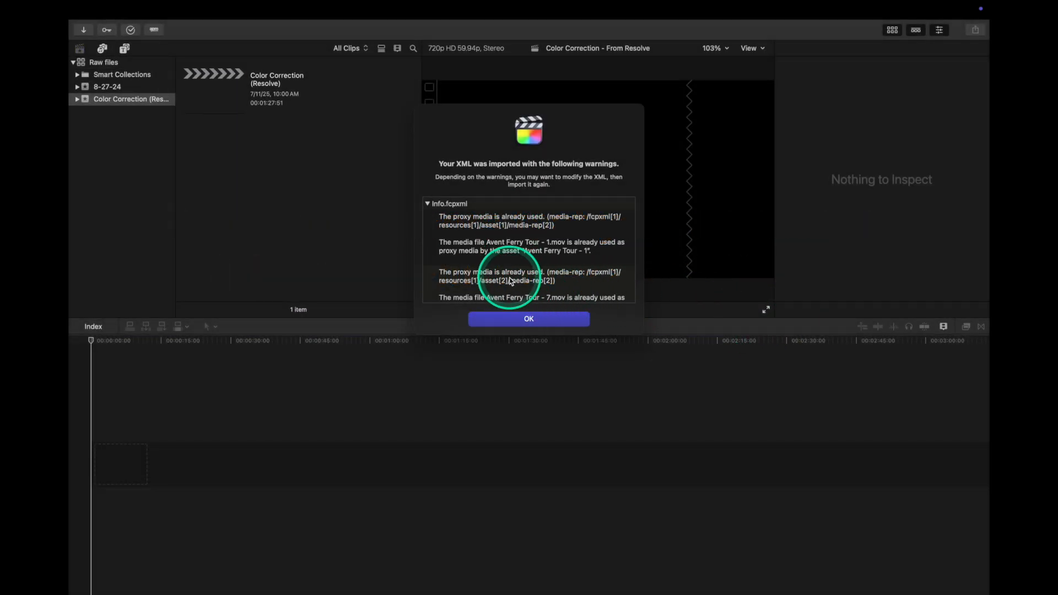
pyautogui.click(528, 320)
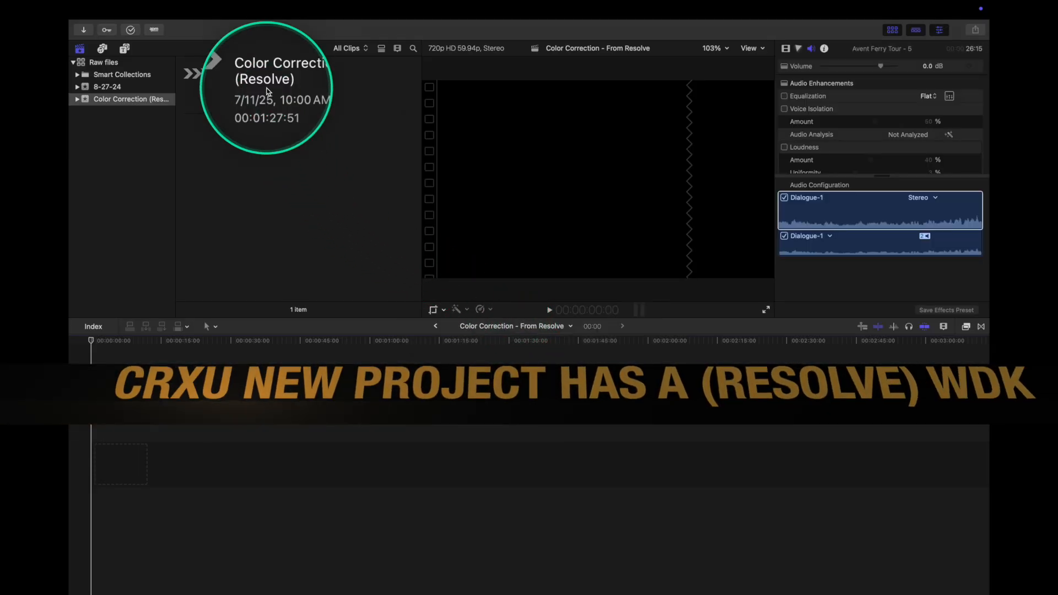
# Open the imported Color Correction (Resolve) project and scrub through its timeline to check the graded clips.
pyautogui.doubleClick(223, 100)
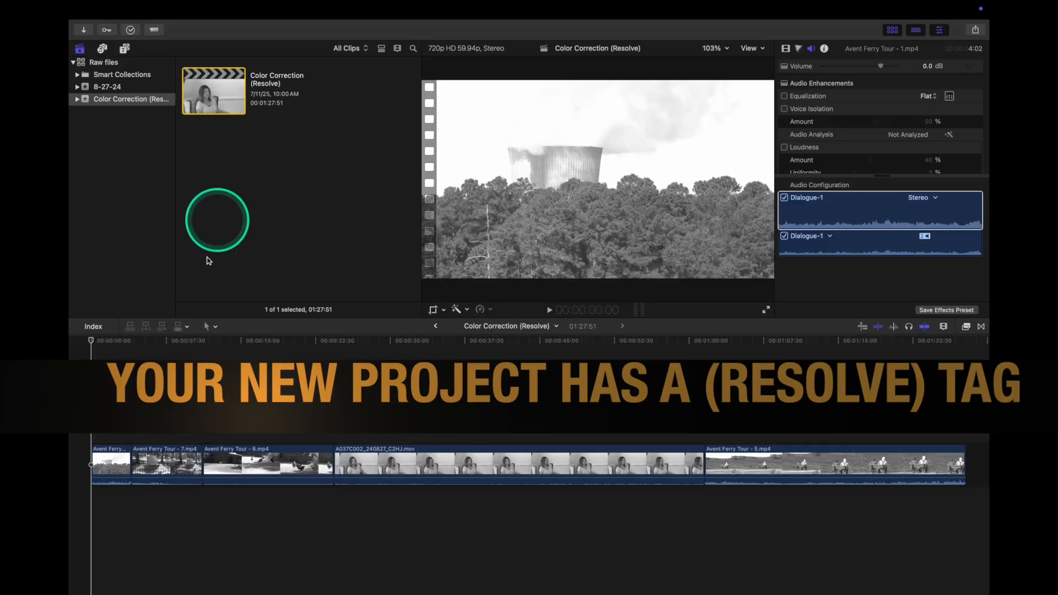
pyautogui.click(126, 343)
pyautogui.moveTo(126, 343); pyautogui.dragTo(597, 374)
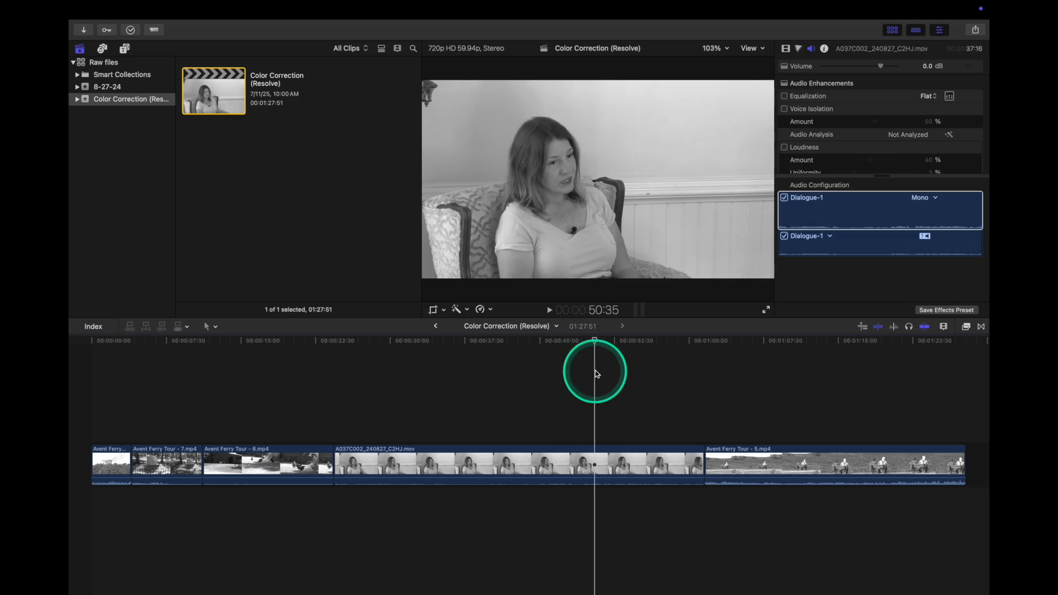